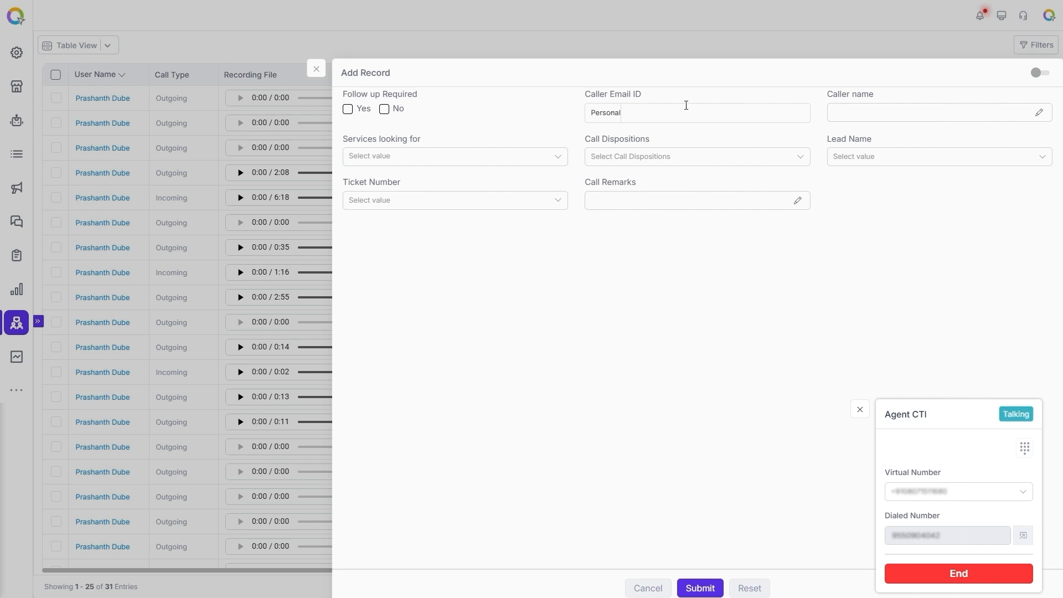
Enter the caller's name and personal e-mail address in the new call record.
left_click(1041, 114)
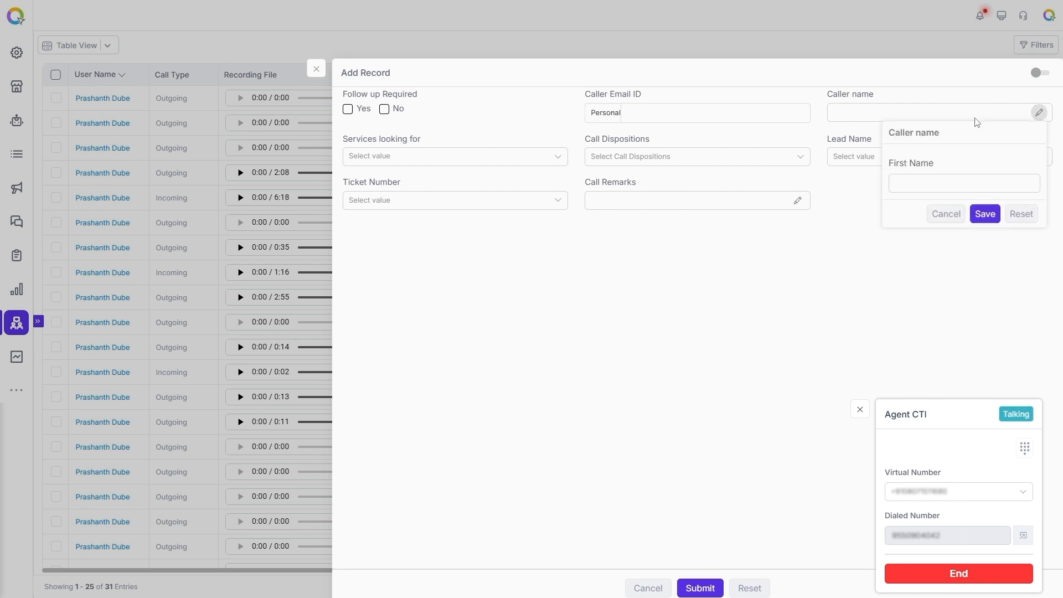
left_click(920, 179)
type("john smith")
left_click(697, 113)
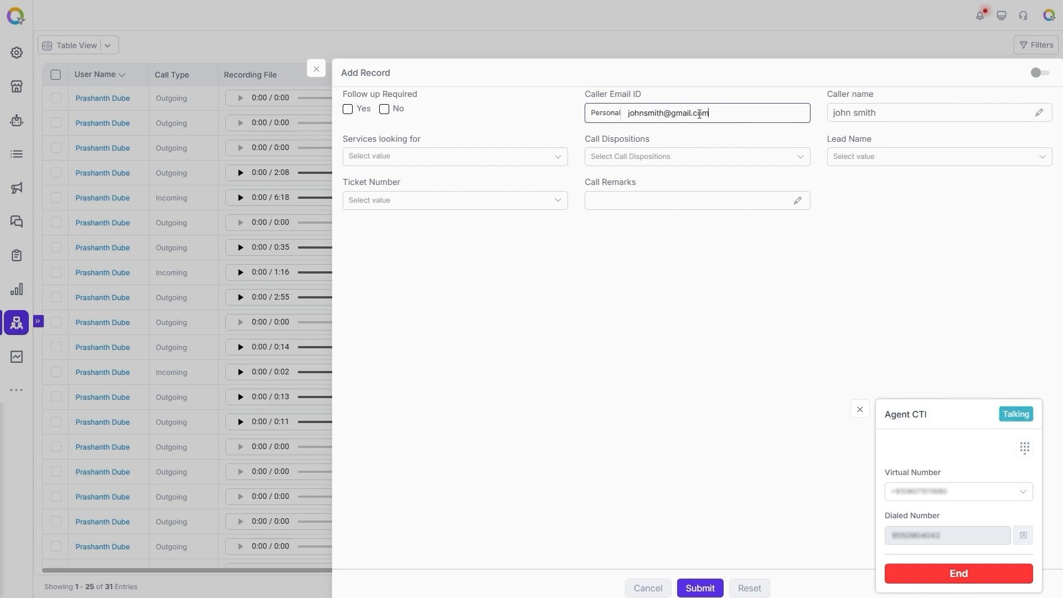
Select Cloud Telephony and CRM as the services looked for, and save the call remark "Looking for CRM and CT".
left_click(482, 164)
left_click(390, 173)
left_click(388, 187)
left_click(798, 201)
left_click(828, 277)
type("Looking for CRM and CT")
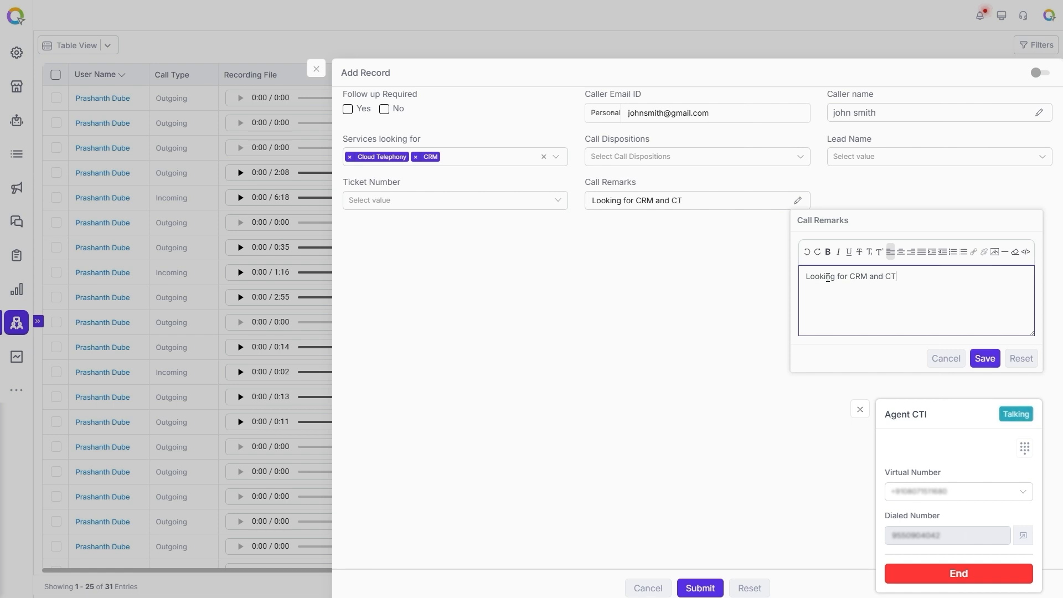
left_click(984, 358)
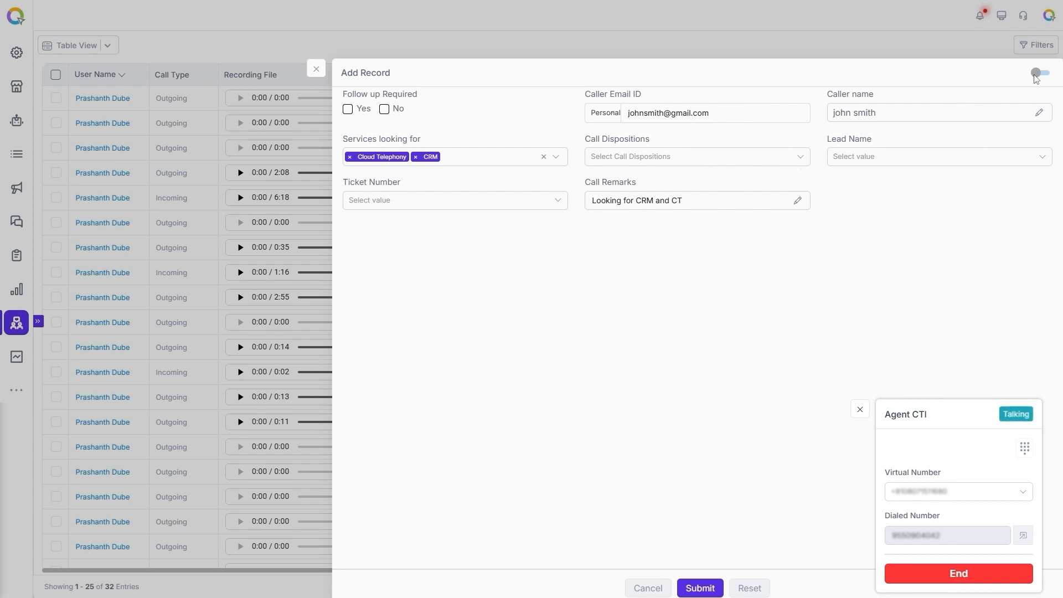
View the caller's call history and return to the record form.
left_click(1037, 76)
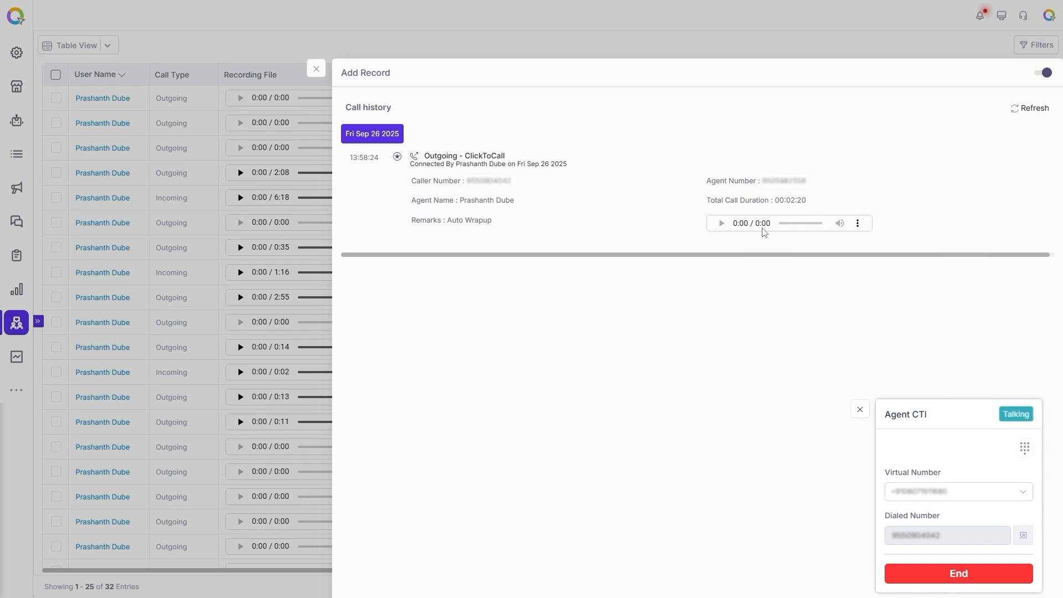
left_click(1038, 77)
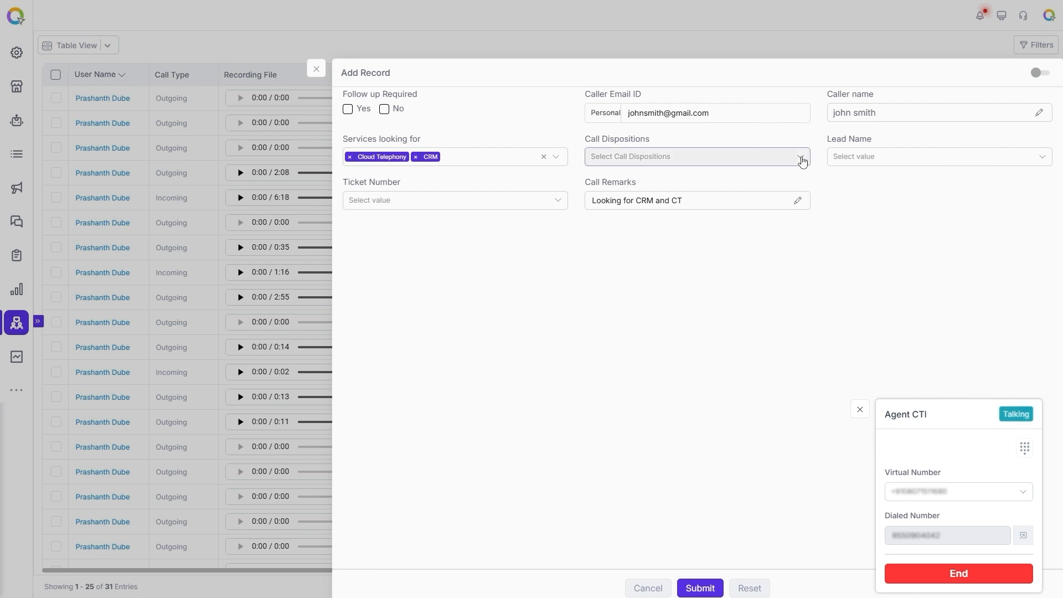
Set the call disposition to Completed and submit the call record.
left_click(802, 160)
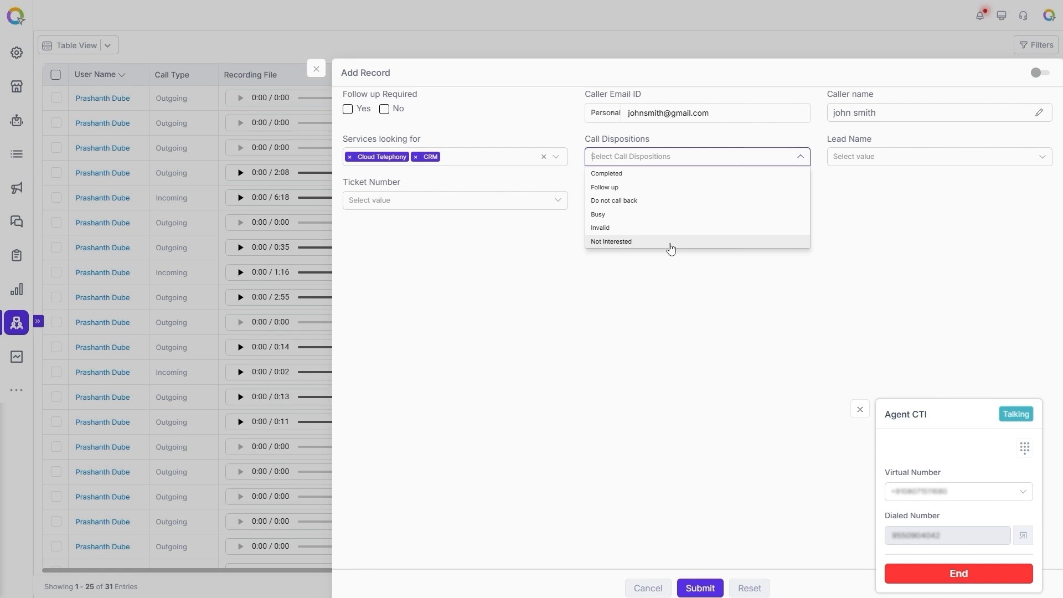
left_click(635, 175)
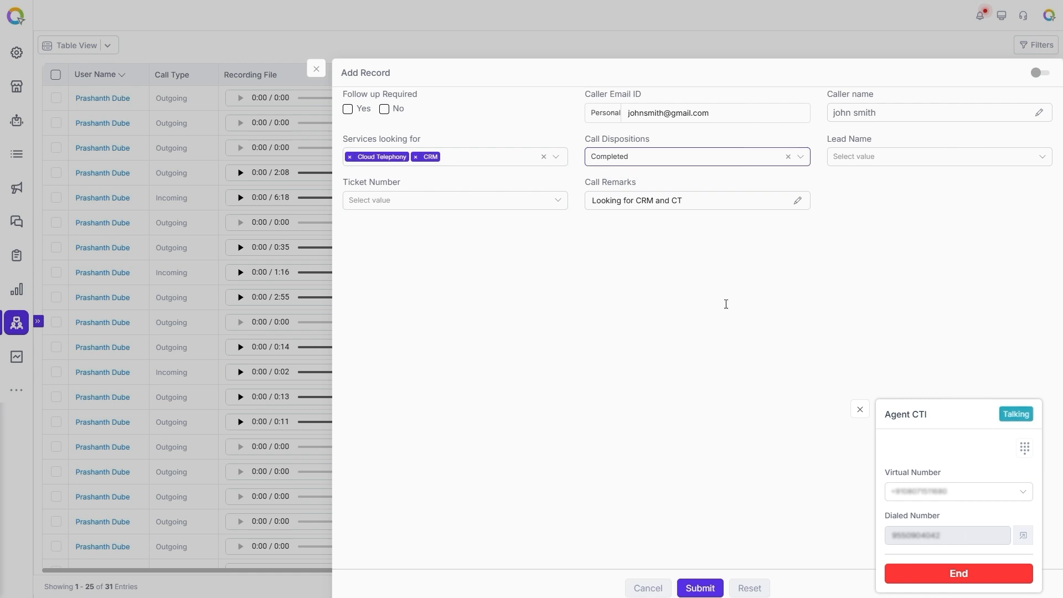
left_click(701, 589)
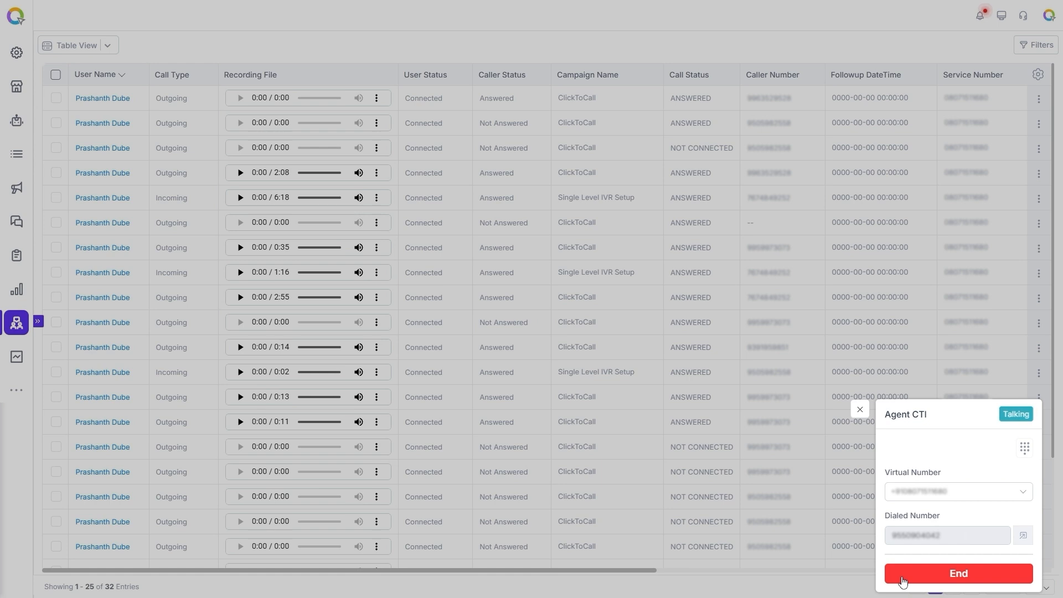
End the active call and complete its wrap-up.
left_click(953, 581)
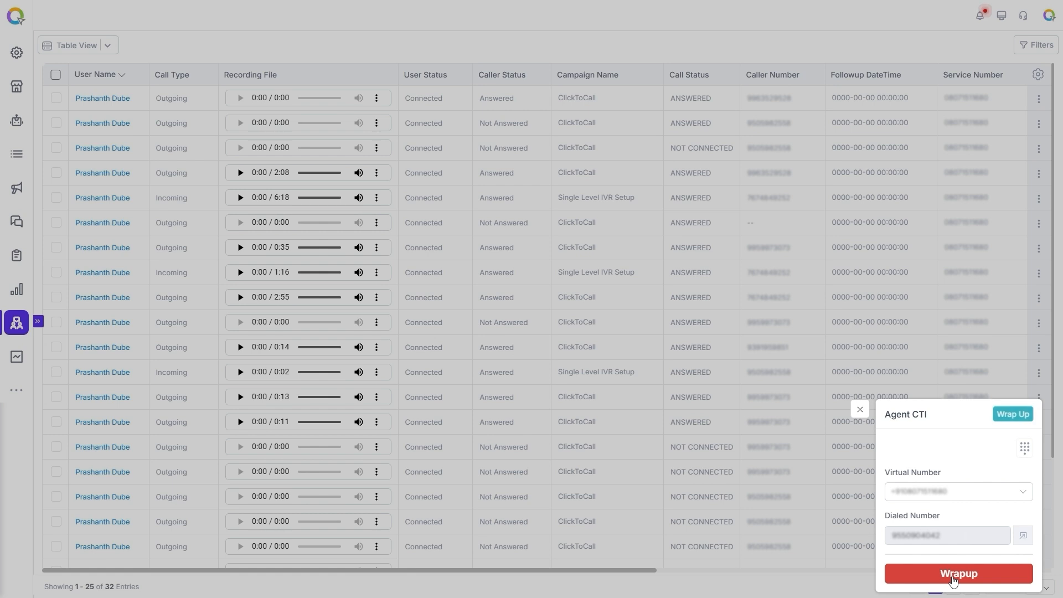
left_click(954, 576)
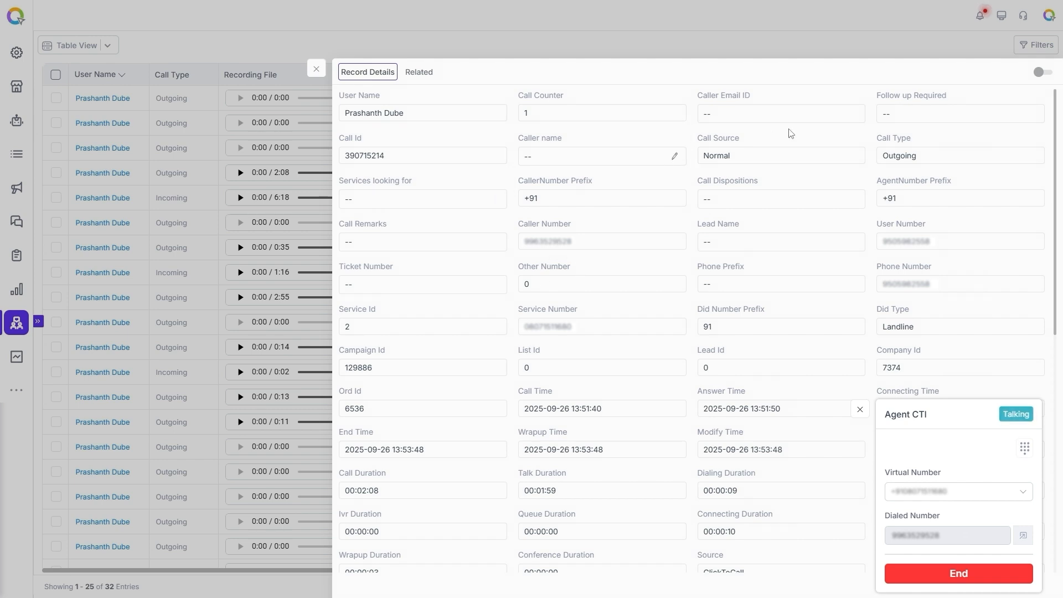
In the record details, set Services looking for to Cloud Telephony and CRM, and Follow up Required to Yes.
left_click(496, 199)
left_click(548, 261)
left_click(527, 281)
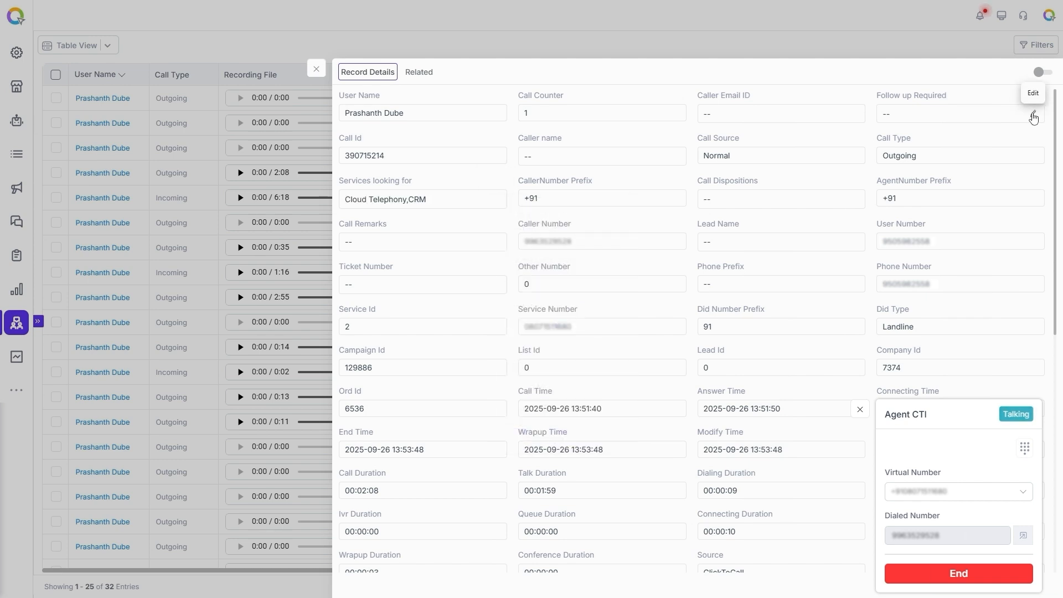
left_click(1035, 116)
left_click(938, 153)
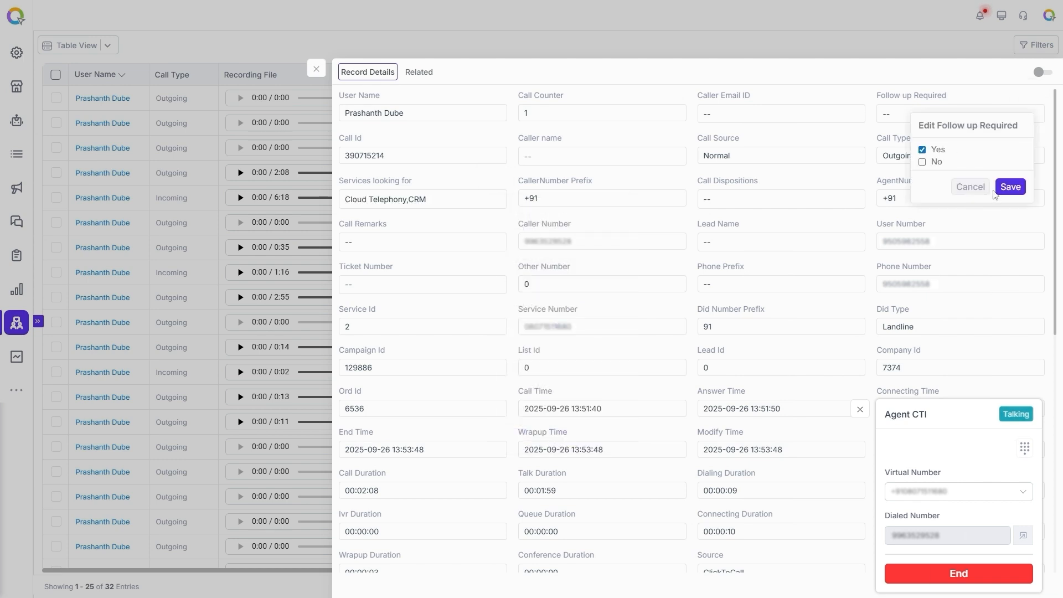
left_click(1010, 188)
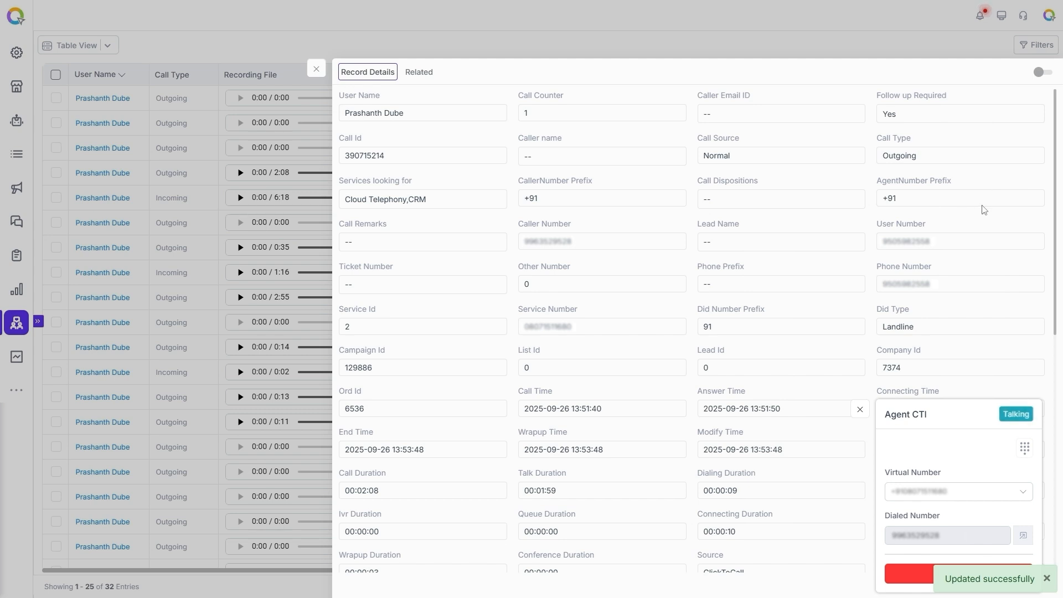
Set the record's call disposition to Completed and save it.
left_click(857, 199)
left_click(884, 259)
left_click(920, 393)
Save "Interested in Starter Plan" as the record's call remarks.
left_click(496, 242)
left_click(542, 305)
type("I")
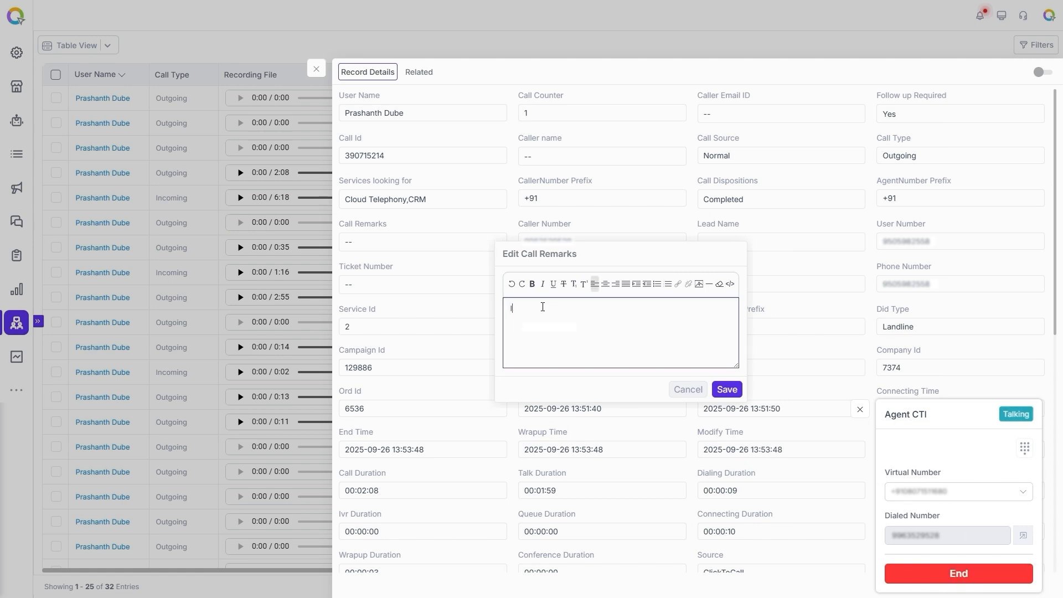
type("nterested in Starter Plan")
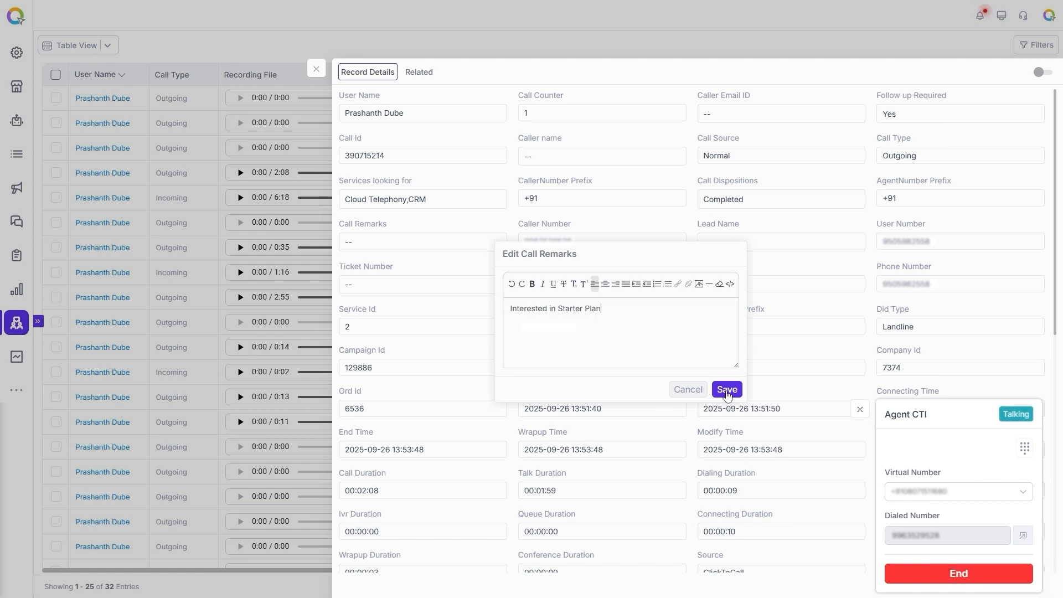
left_click(727, 390)
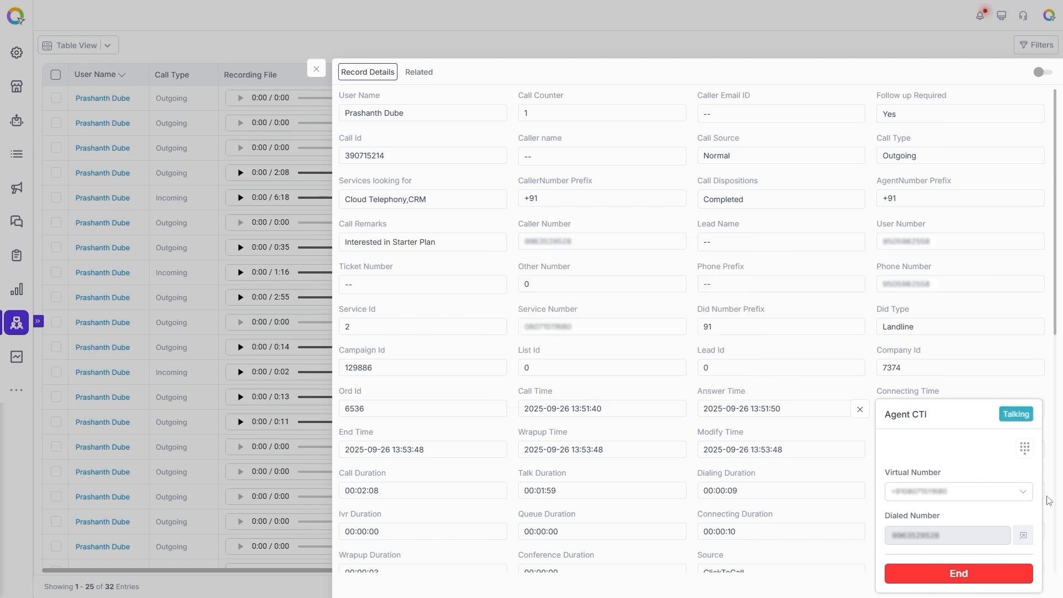
Add a participant's mobile phone number to the ongoing call as a conference, and hang up that participant.
left_click(1026, 451)
left_click(920, 542)
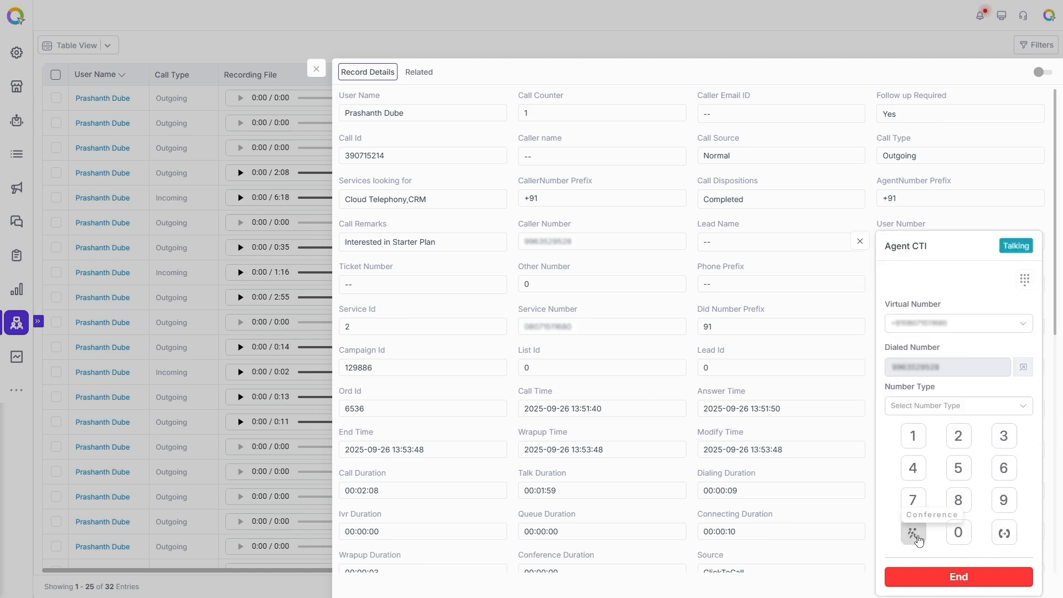
left_click(964, 412)
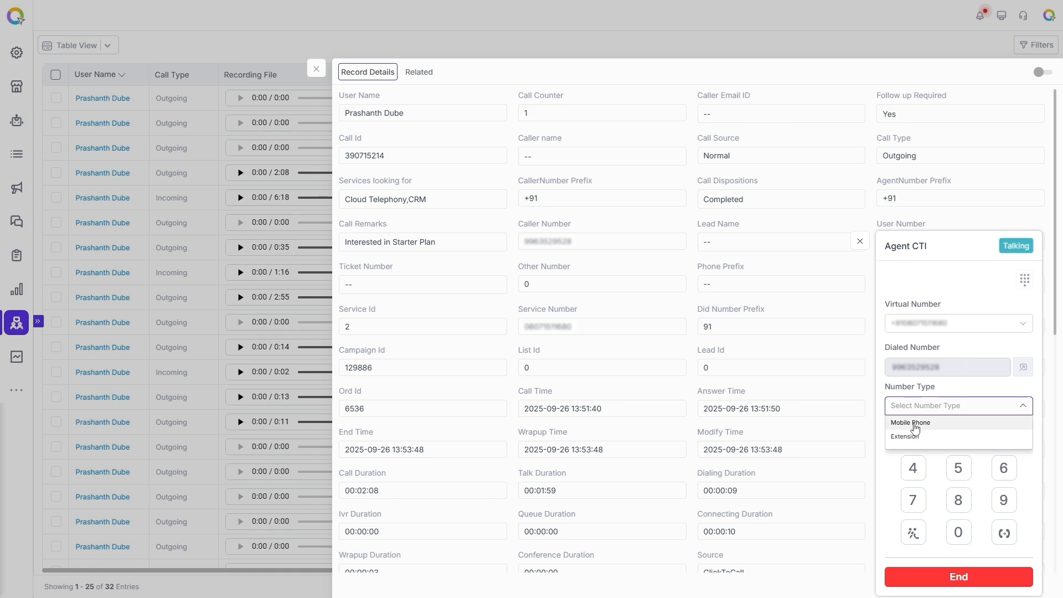
left_click(915, 424)
left_click(937, 402)
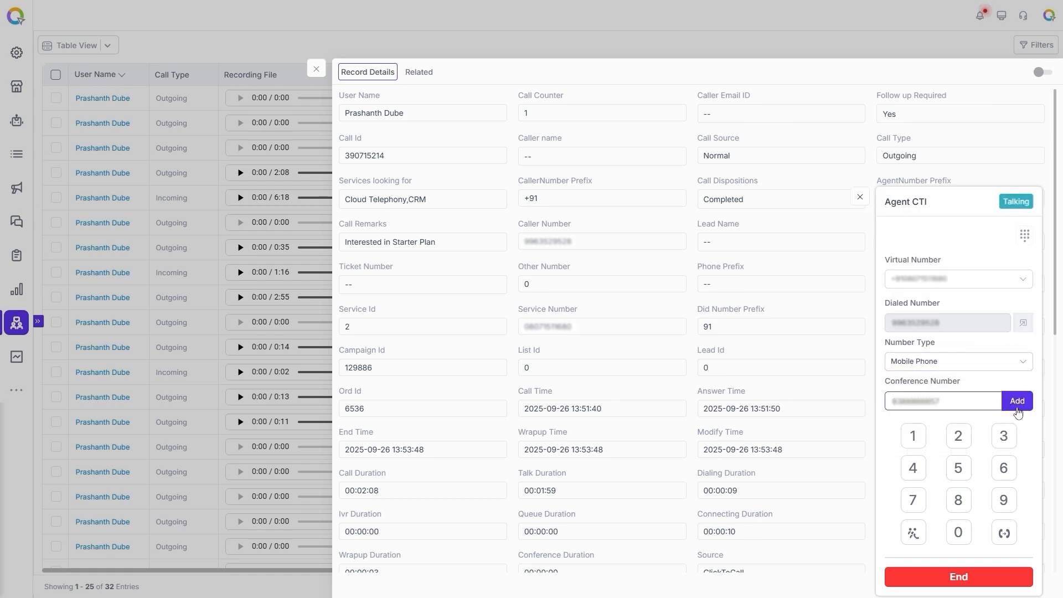
left_click(1017, 409)
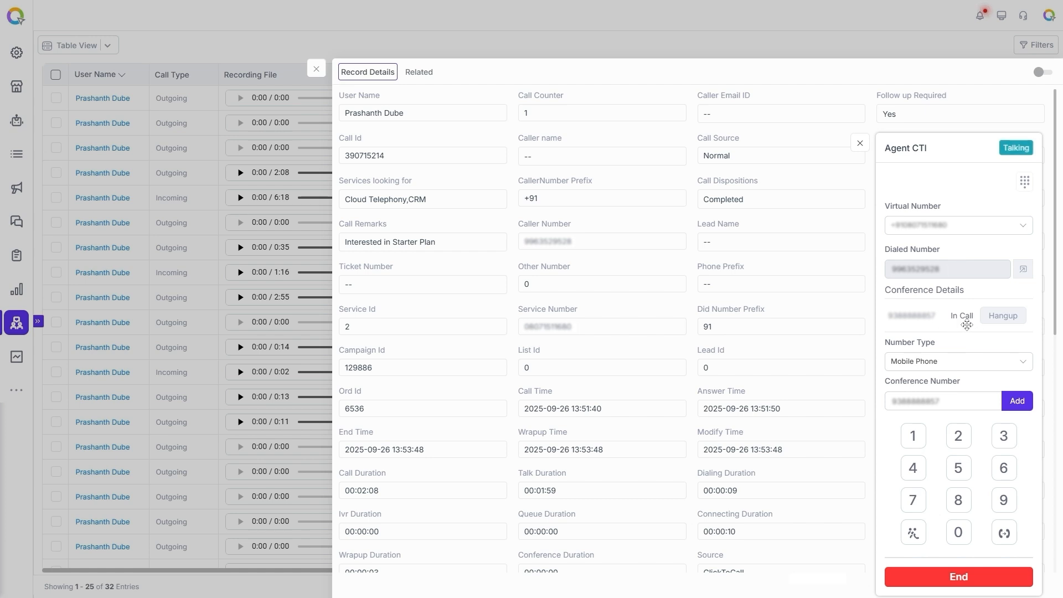
left_click(1013, 320)
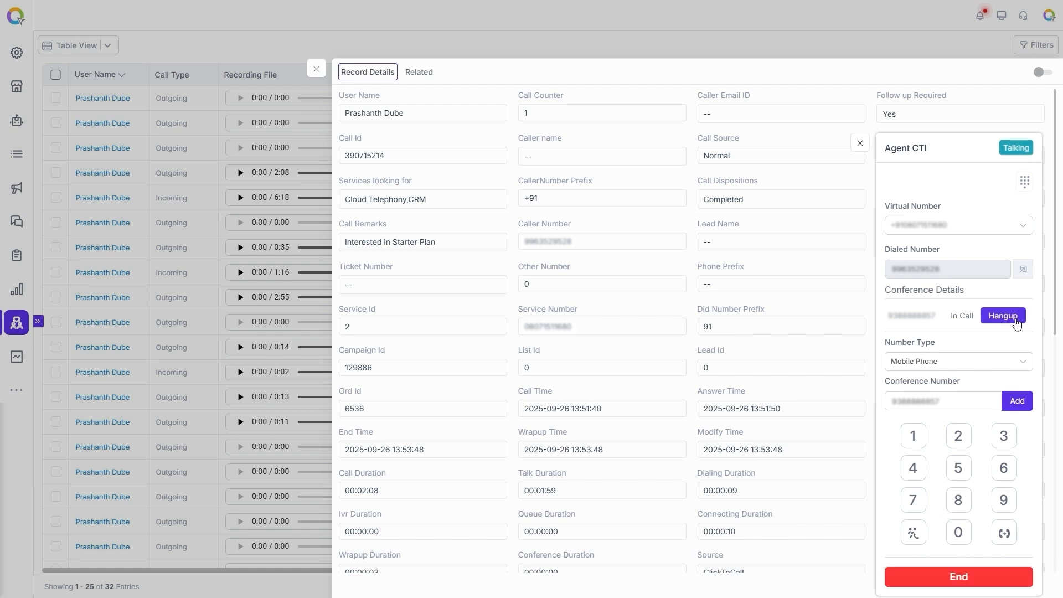
Set up a call transfer to a user and select the receiving user.
left_click(1008, 539)
left_click(961, 359)
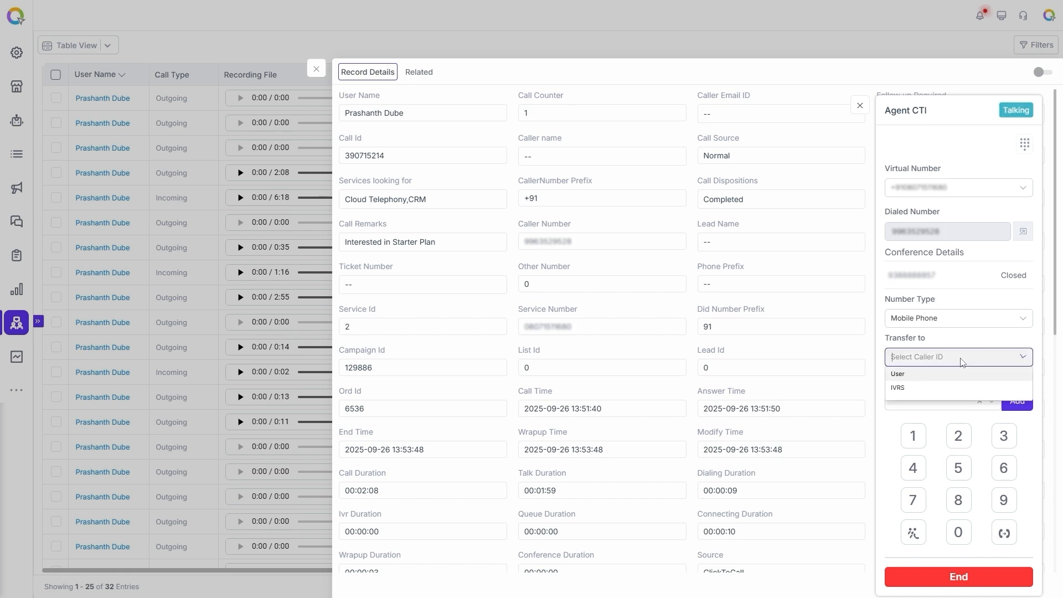
left_click(919, 372)
left_click(941, 401)
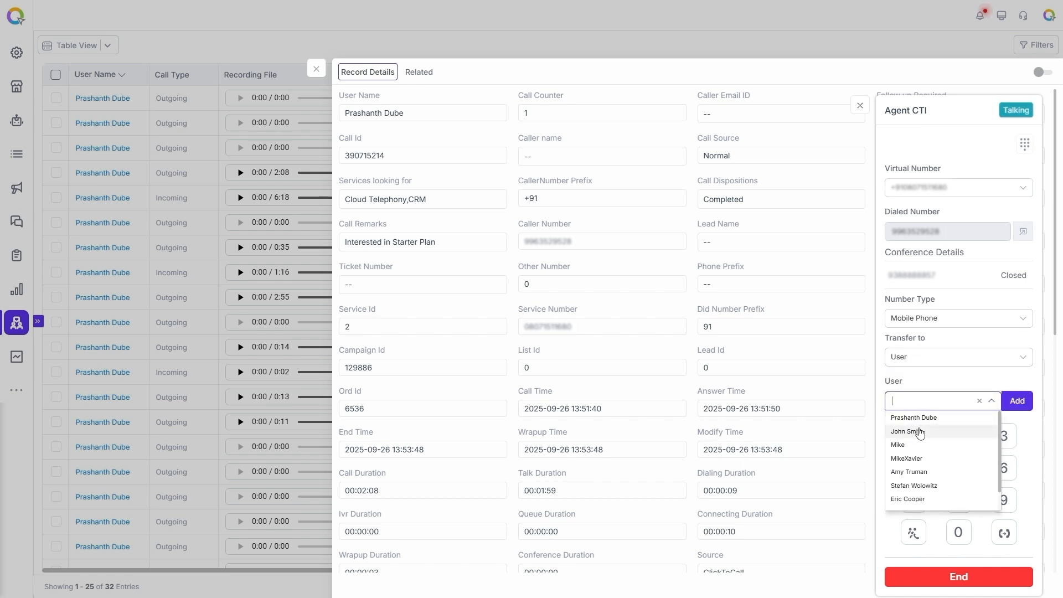
left_click(920, 432)
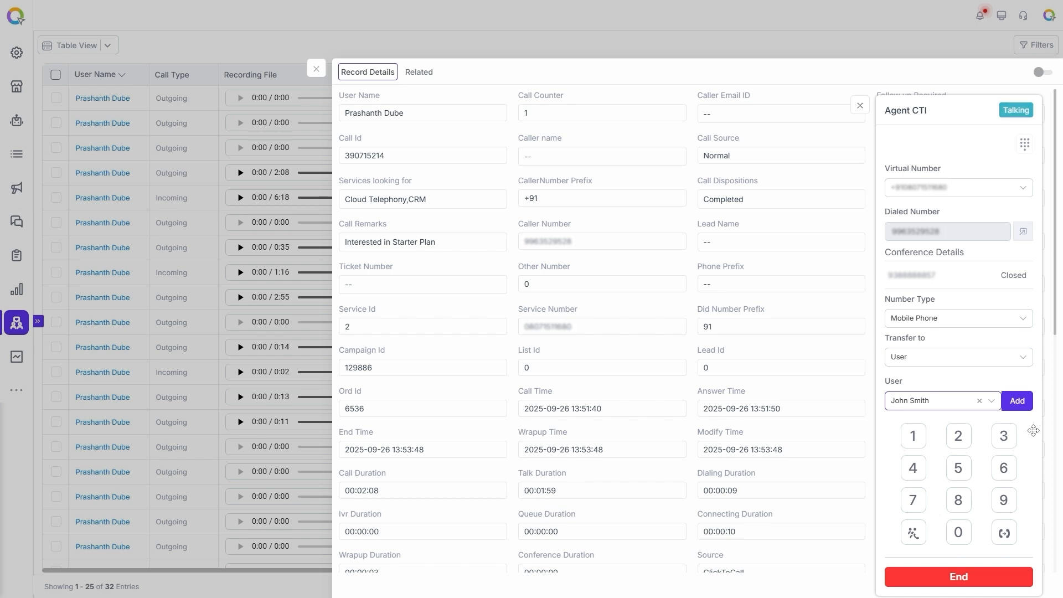
Open the details for the dialed number and examine the call history.
left_click(1024, 231)
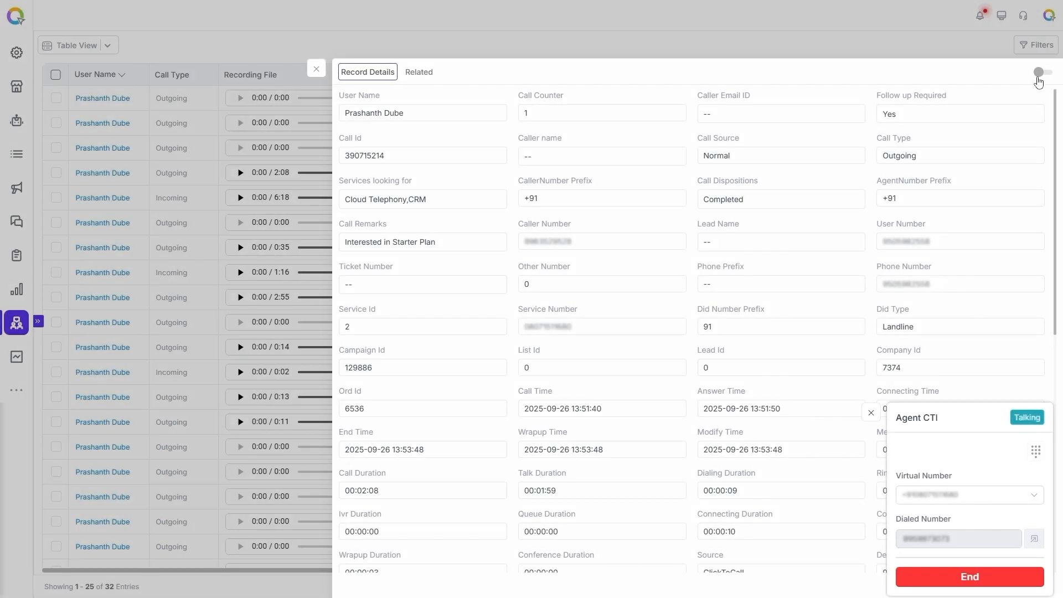
left_click(1040, 72)
scroll(659, 268, "down", 2)
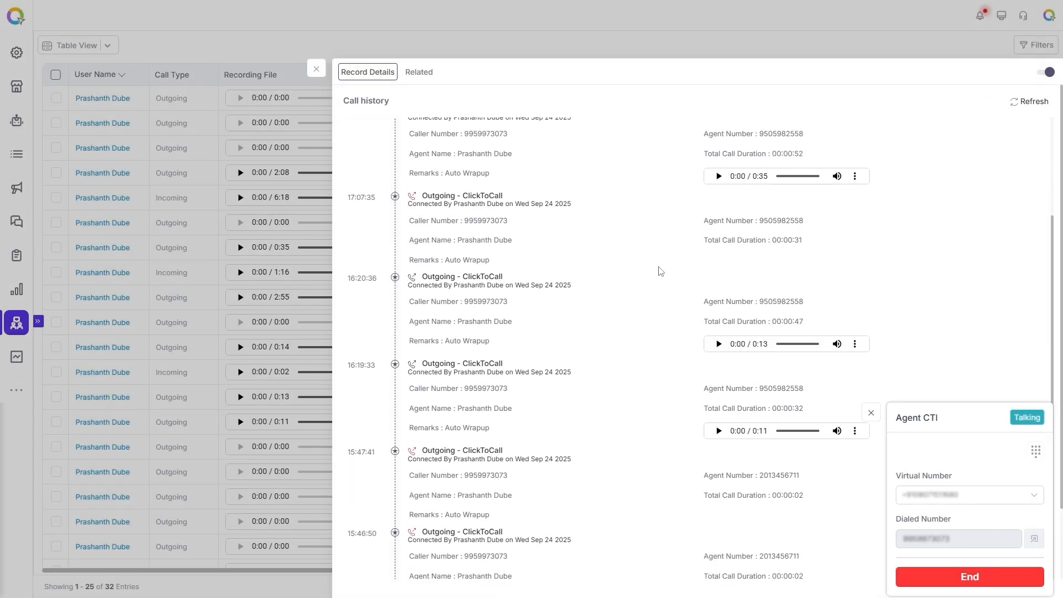
scroll(659, 268, "up", 2)
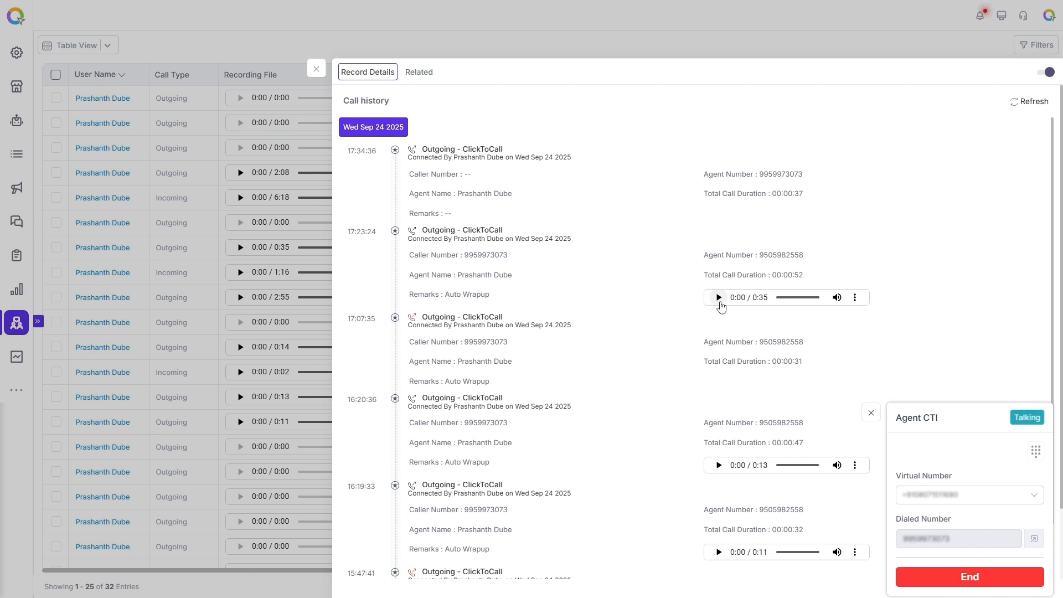
End the current call and wrap it up.
left_click(974, 581)
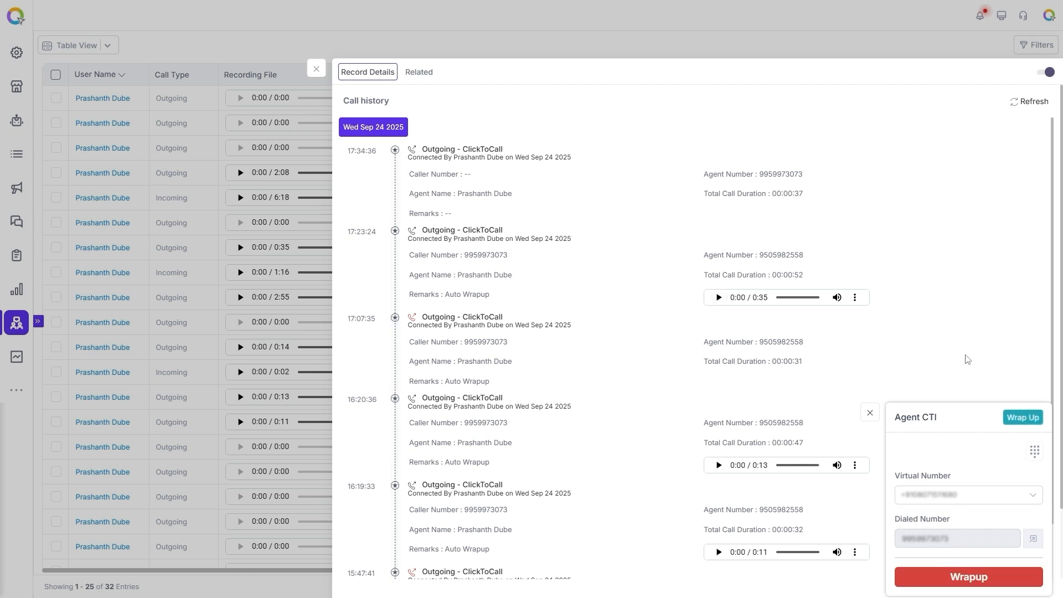
left_click(964, 581)
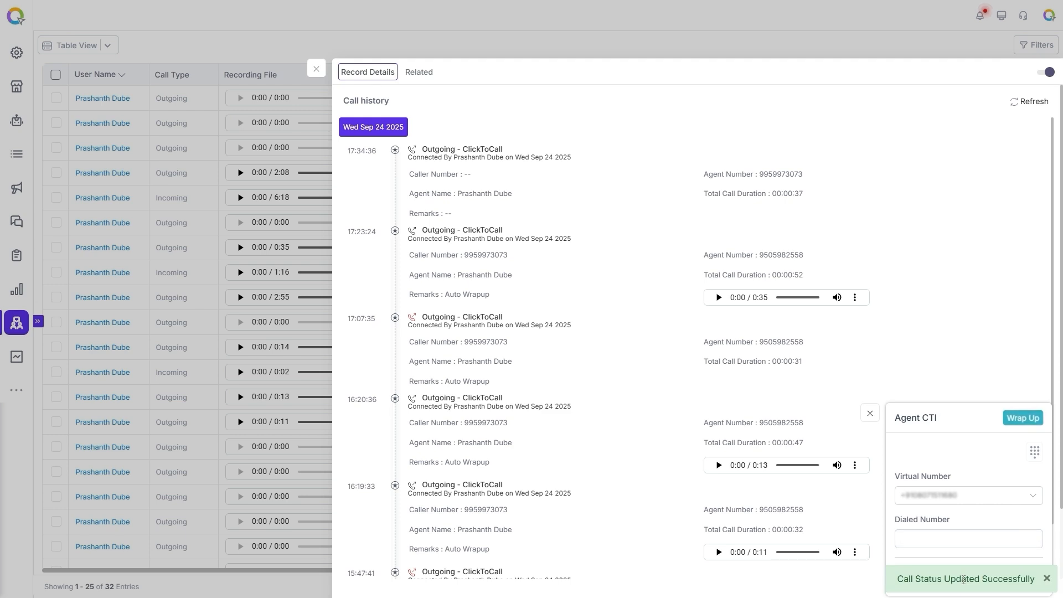